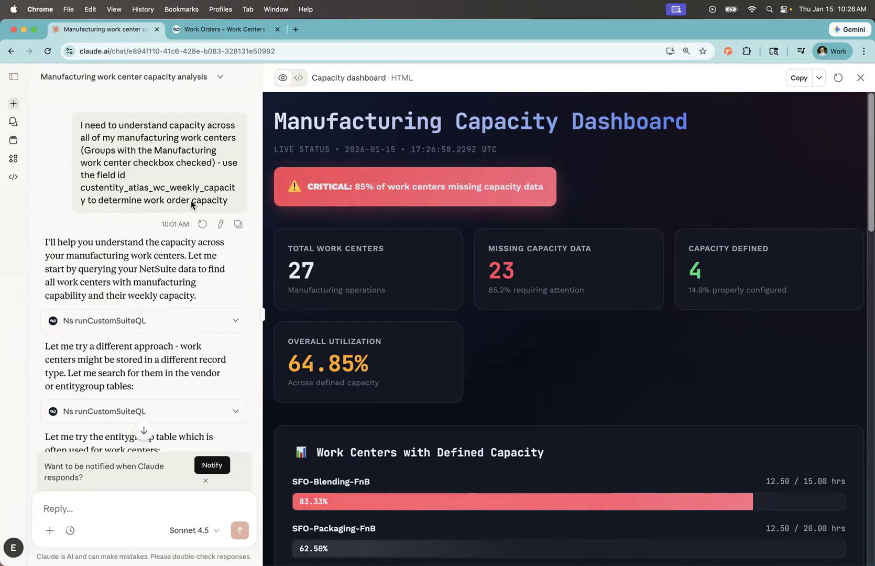
- Review the chat's work center capacity analysis, from the initial request through the summary and key metrics to the visualization dashboard request
{"action": "scroll", "coordinate": [156, 253], "scroll_direction": "down", "scroll_amount": 10}
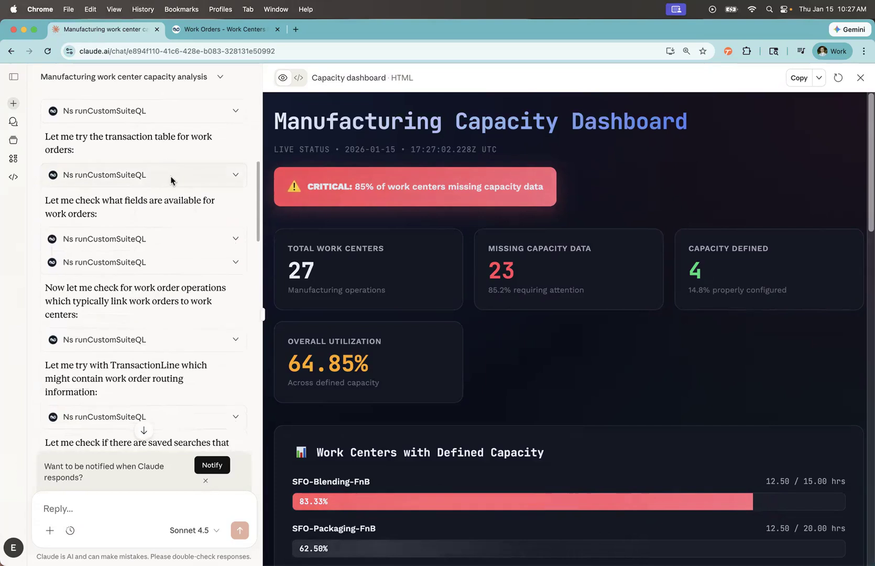
{"action": "scroll", "coordinate": [157, 278], "scroll_direction": "down", "scroll_amount": 7}
{"action": "scroll", "coordinate": [157, 268], "scroll_direction": "down", "scroll_amount": 8}
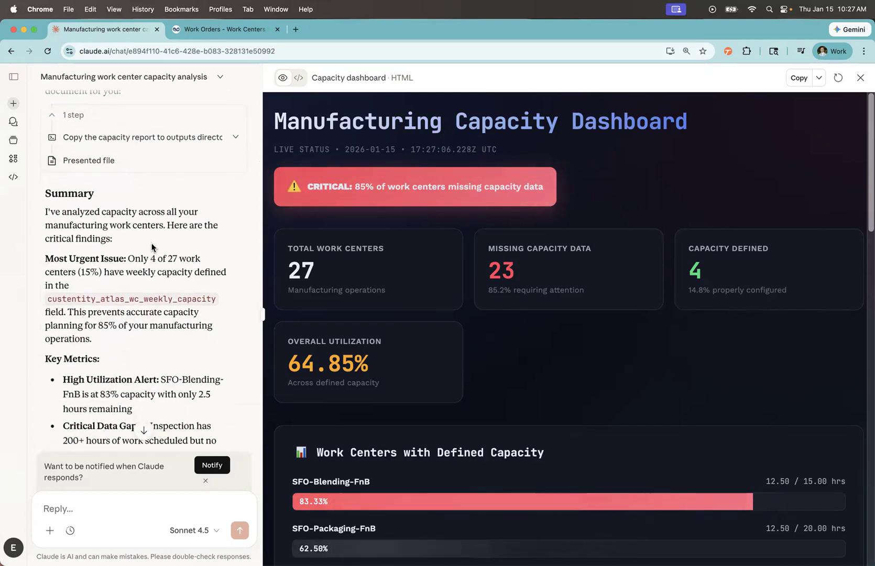
{"action": "scroll", "coordinate": [144, 239], "scroll_direction": "down", "scroll_amount": 2}
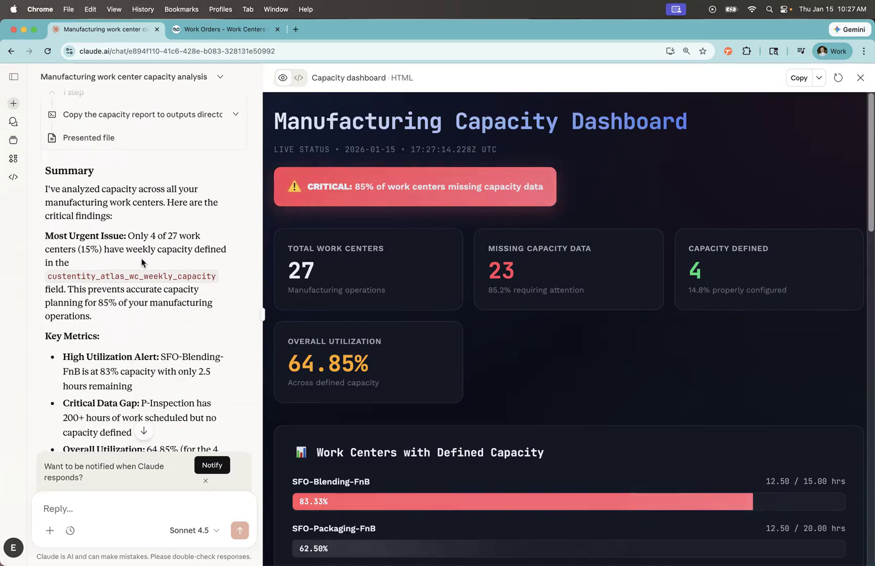
{"action": "scroll", "coordinate": [144, 257], "scroll_direction": "down", "scroll_amount": 4}
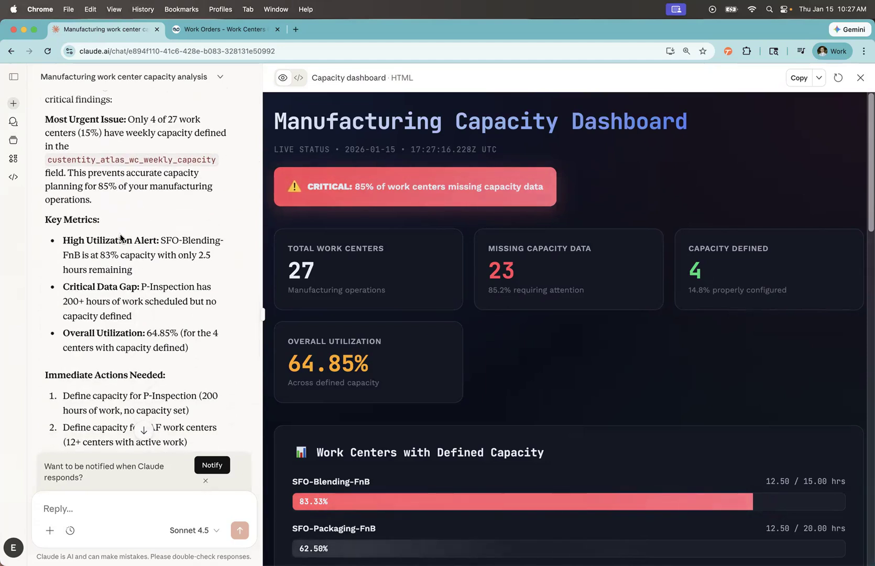
{"action": "scroll", "coordinate": [126, 253], "scroll_direction": "down", "scroll_amount": 6}
{"action": "scroll", "coordinate": [124, 254], "scroll_direction": "down", "scroll_amount": 10}
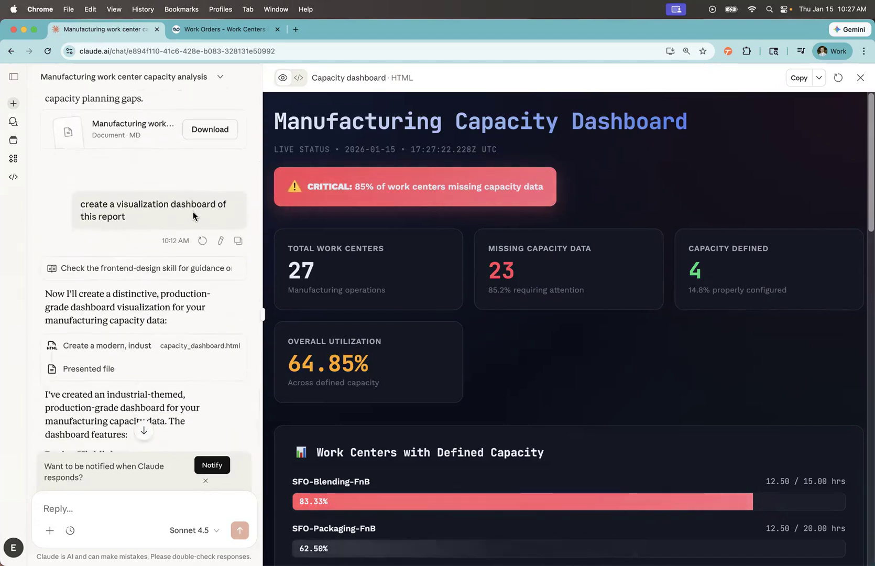
{"action": "scroll", "coordinate": [119, 219], "scroll_direction": "down", "scroll_amount": 6}
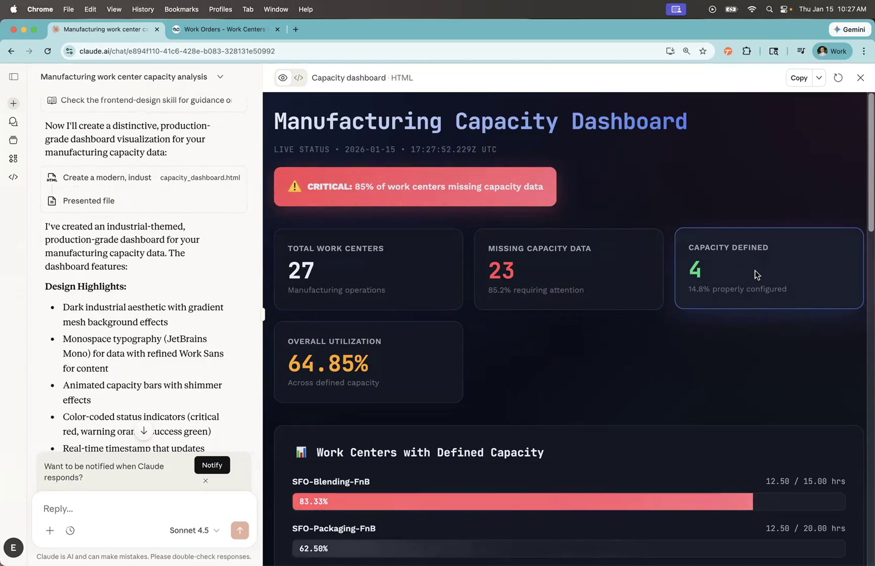
- Review the capacity dashboard's summary cards and the utilization bars for work centers with defined capacity
{"action": "scroll", "coordinate": [512, 345], "scroll_direction": "down", "scroll_amount": 2}
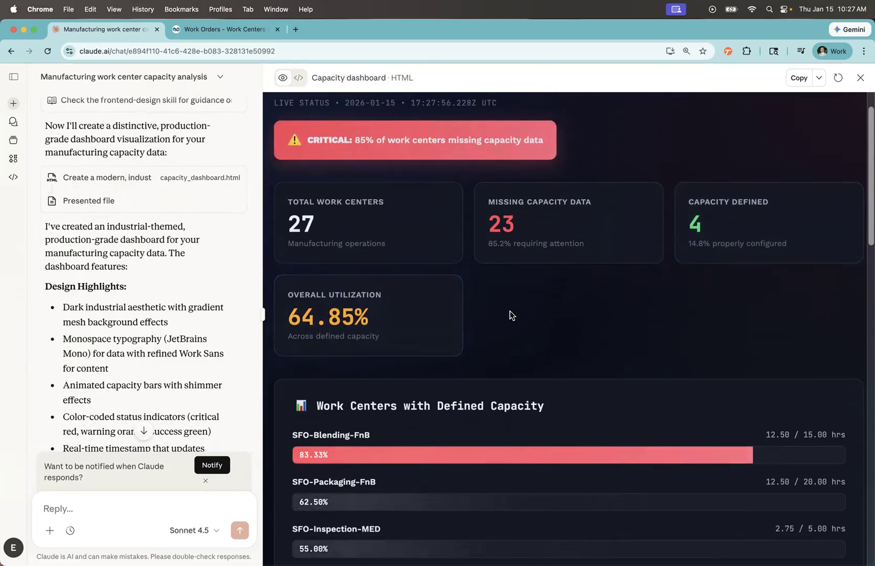
{"action": "scroll", "coordinate": [509, 313], "scroll_direction": "down", "scroll_amount": 3}
{"action": "scroll", "coordinate": [487, 299], "scroll_direction": "down", "scroll_amount": 4}
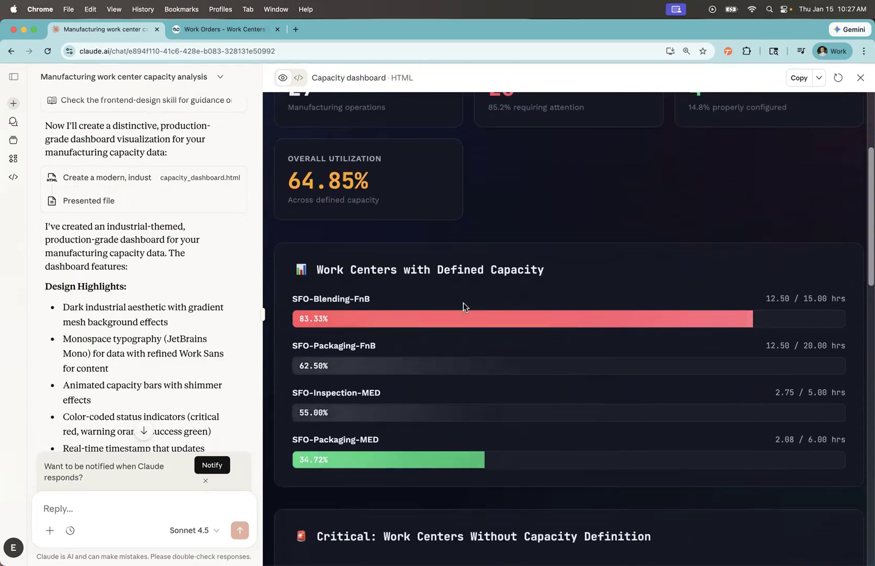
{"action": "scroll", "coordinate": [359, 297], "scroll_direction": "down", "scroll_amount": 3}
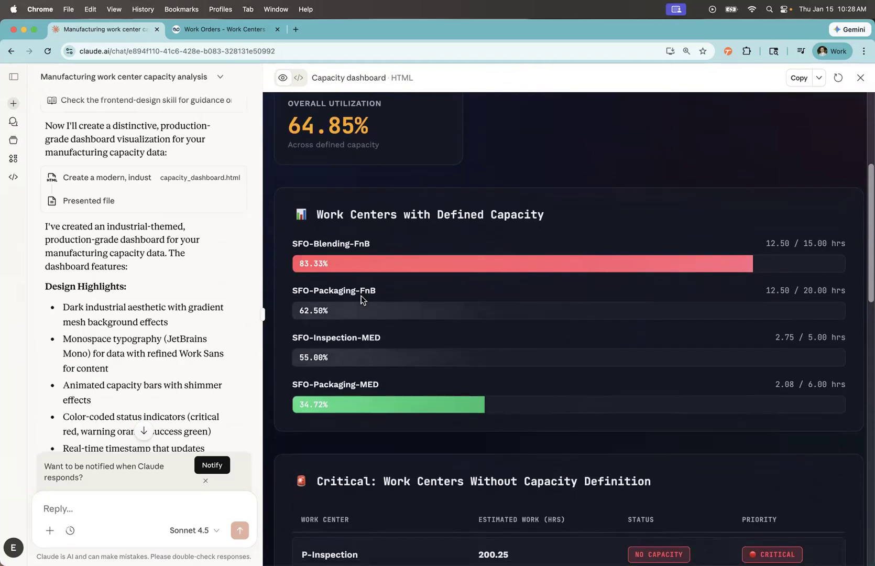
{"action": "scroll", "coordinate": [361, 296], "scroll_direction": "up", "scroll_amount": 1}
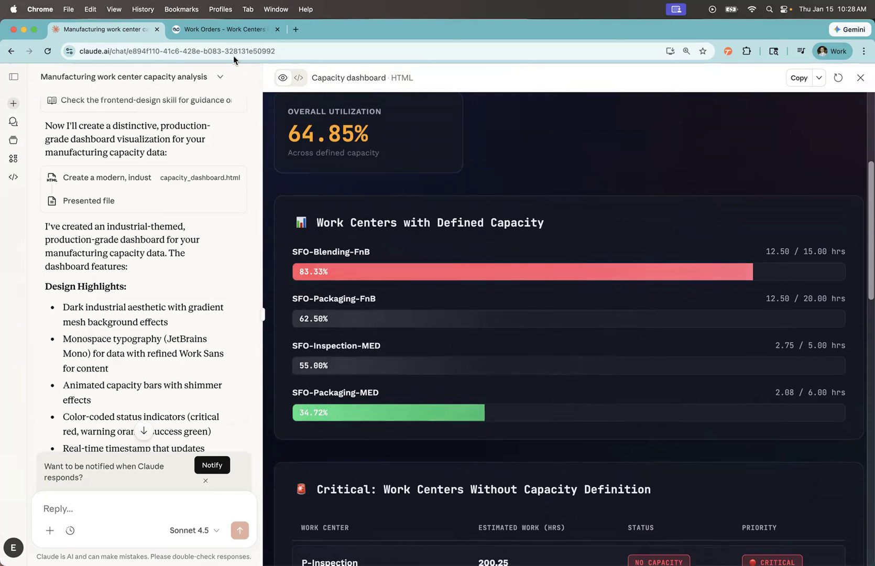
- Compare the dashboard's SFO-Blending-FnB entry with the Work Orders - Work Centers Capacity search results in NetSuite
{"action": "left_click", "coordinate": [220, 32]}
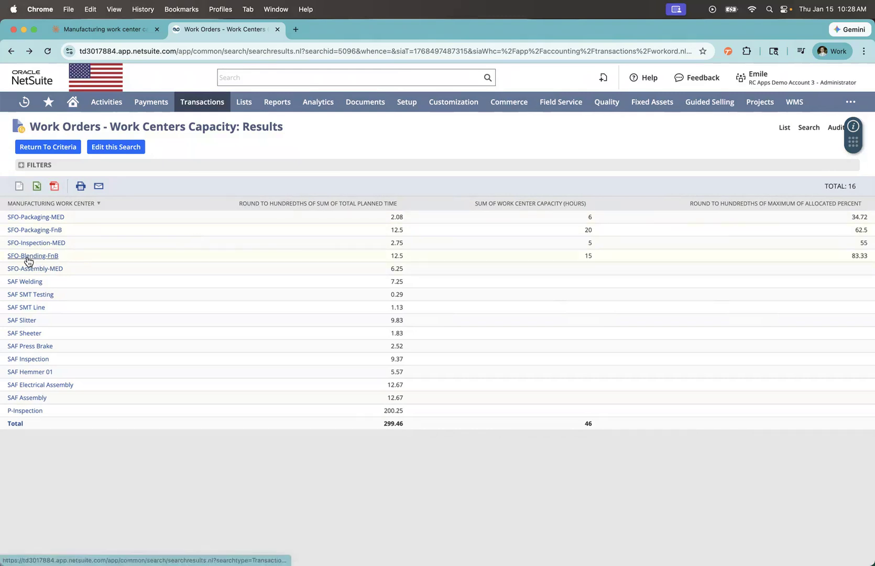
{"action": "left_click", "coordinate": [97, 29]}
{"action": "left_click_drag", "start_coordinate": [292, 251], "coordinate": [368, 247]}
{"action": "left_click", "coordinate": [229, 33]}
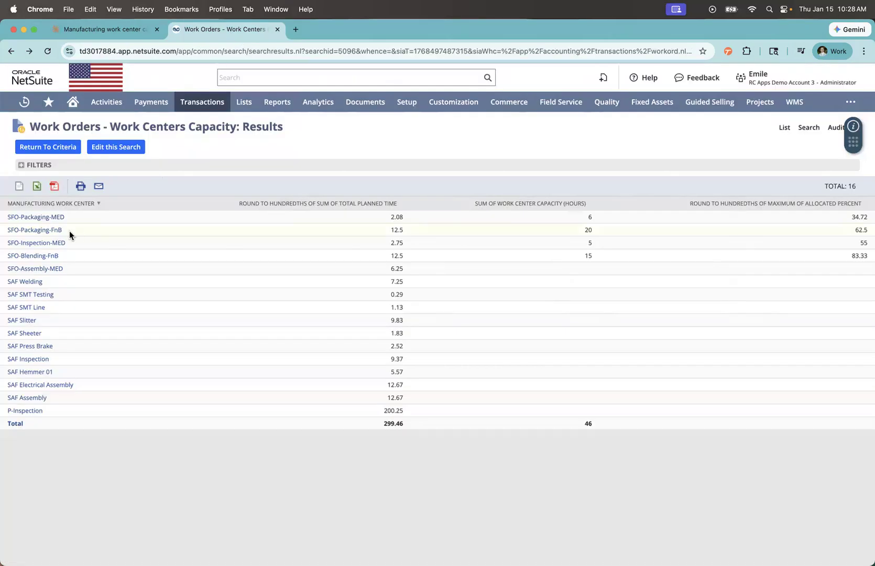
- Drill into the SFO-Blending-FnB results and examine the planned setup time, planned run time and total planned time
{"action": "left_click", "coordinate": [41, 257]}
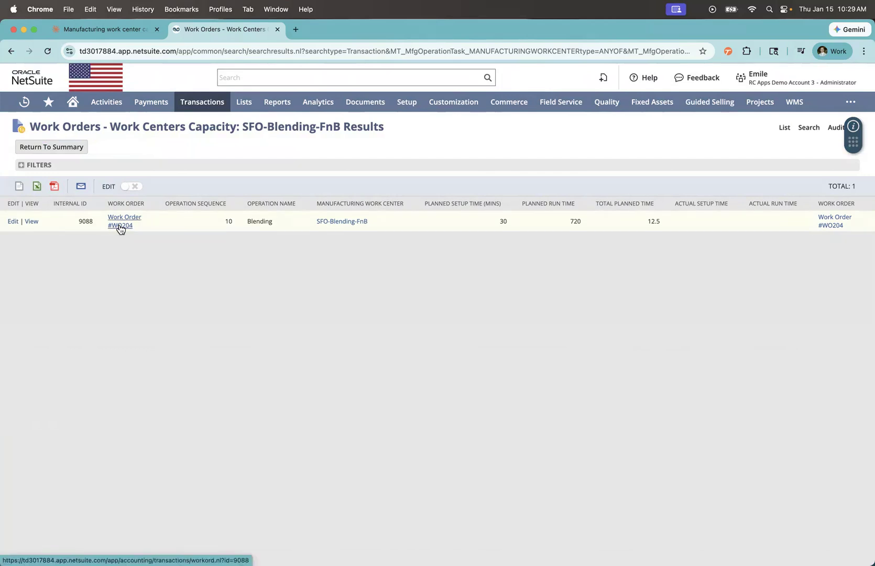
{"action": "double_click", "coordinate": [502, 221]}
{"action": "double_click", "coordinate": [576, 221]}
{"action": "double_click", "coordinate": [653, 221]}
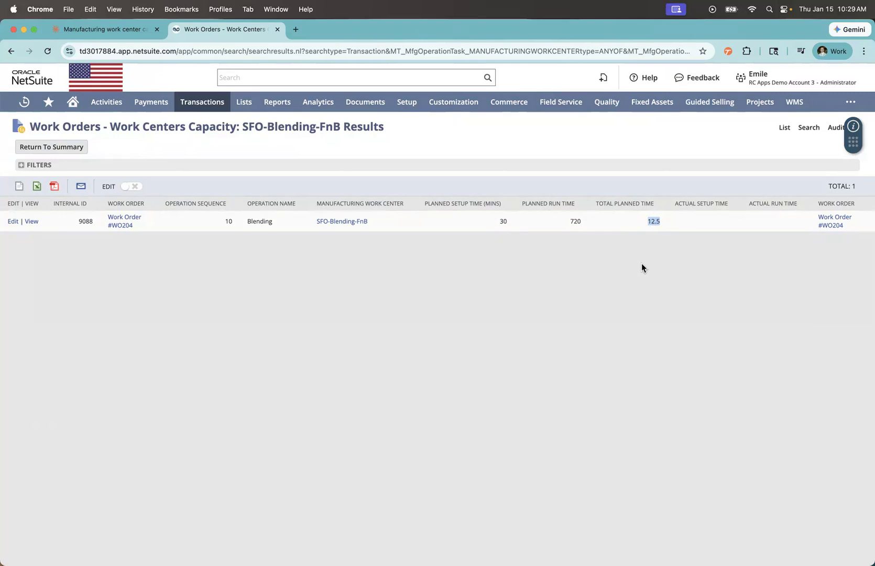
- Open the work order behind the SFO-Blending-FnB operation and show its planned time entries
{"action": "left_click", "coordinate": [125, 222]}
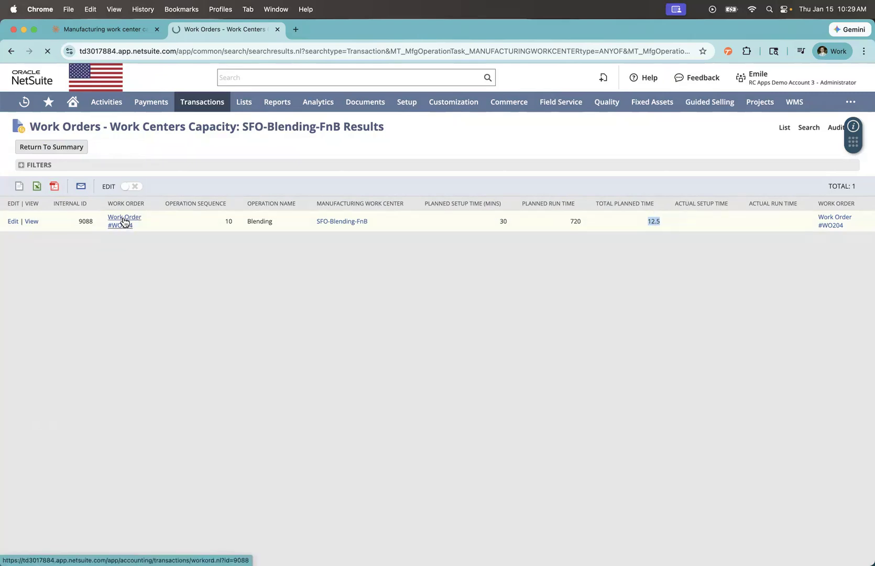
{"action": "scroll", "coordinate": [202, 341], "scroll_direction": "down", "scroll_amount": 5}
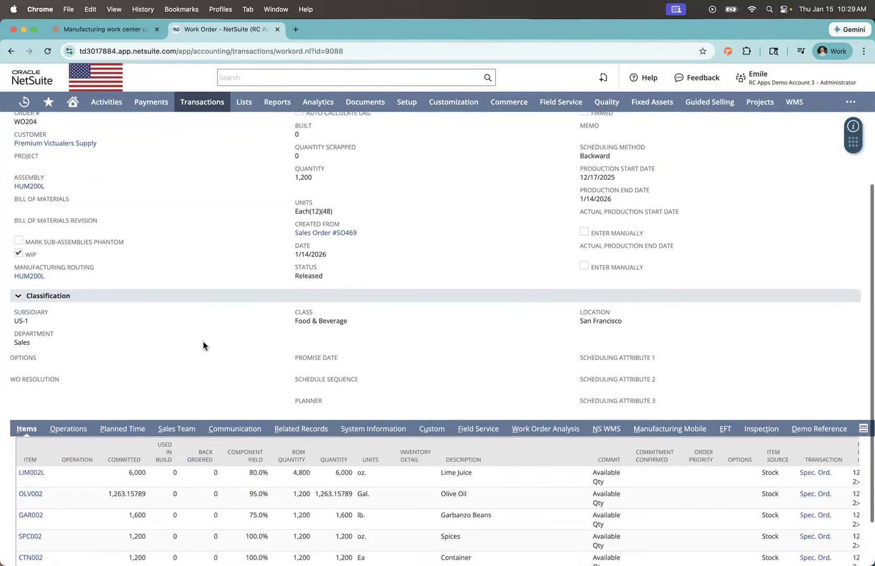
{"action": "scroll", "coordinate": [195, 344], "scroll_direction": "up", "scroll_amount": 5}
{"action": "scroll", "coordinate": [192, 338], "scroll_direction": "down", "scroll_amount": 4}
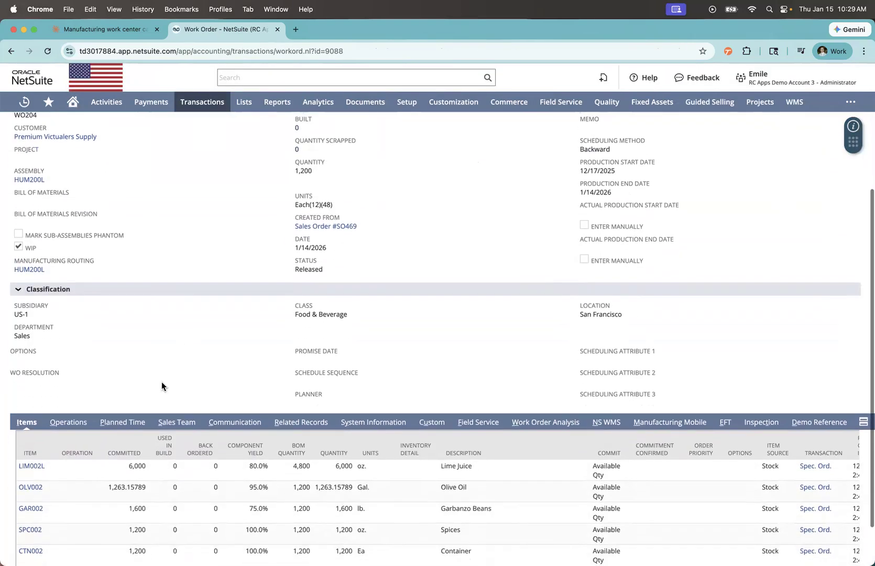
{"action": "left_click", "coordinate": [118, 425]}
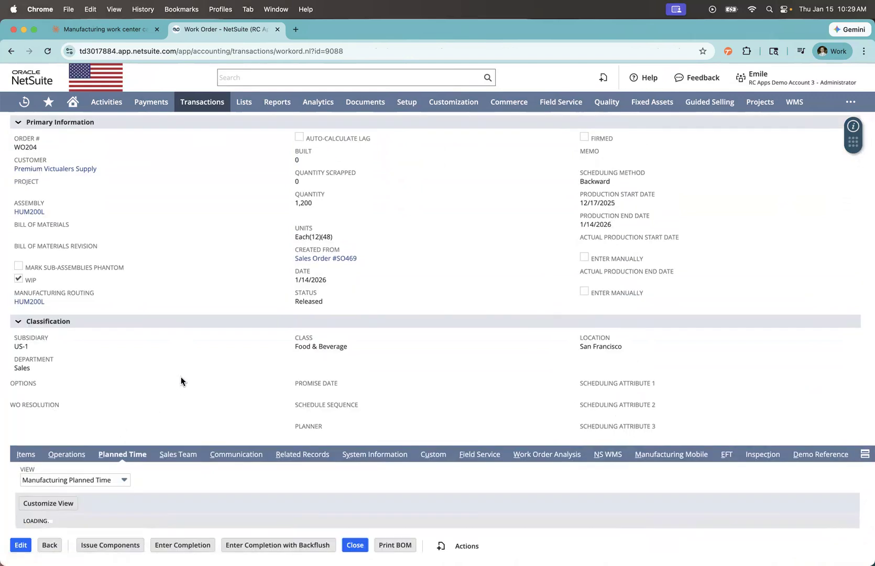
- Examine the daily planned durations and highlight the SFO-Blending-FnB rows from 12/17/2025 to 12/19/2025
{"action": "scroll", "coordinate": [178, 377], "scroll_direction": "down", "scroll_amount": 3}
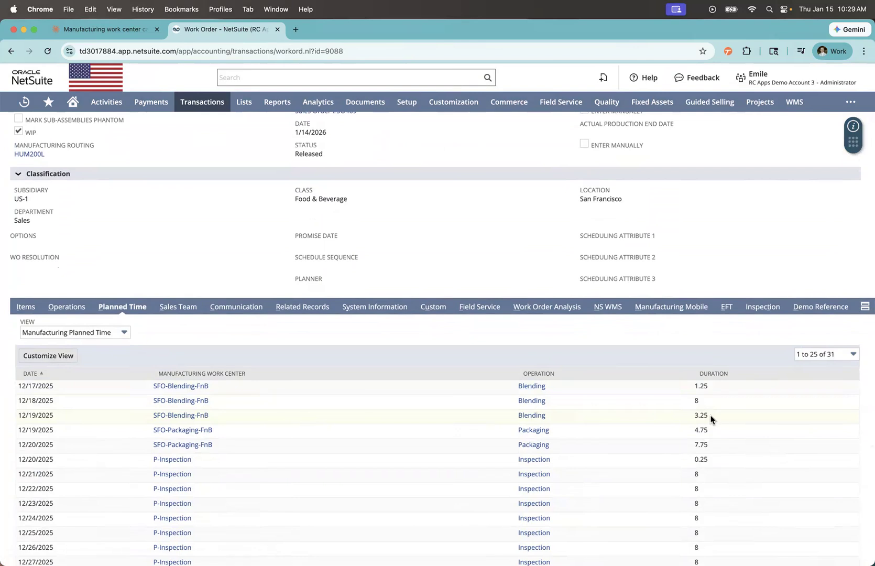
{"action": "scroll", "coordinate": [710, 417], "scroll_direction": "down", "scroll_amount": 1}
{"action": "left_click_drag", "start_coordinate": [709, 415], "coordinate": [16, 388]}
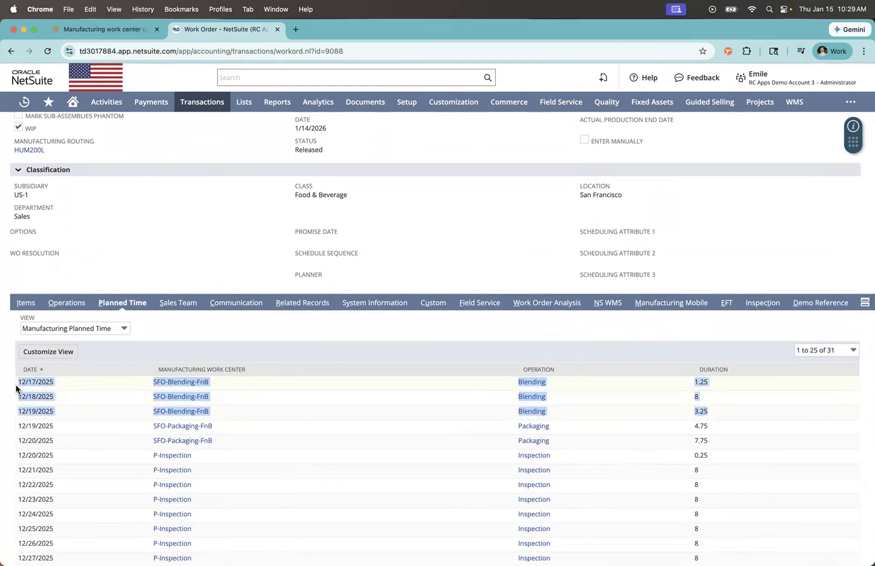
{"action": "scroll", "coordinate": [16, 386], "scroll_direction": "up", "scroll_amount": 1}
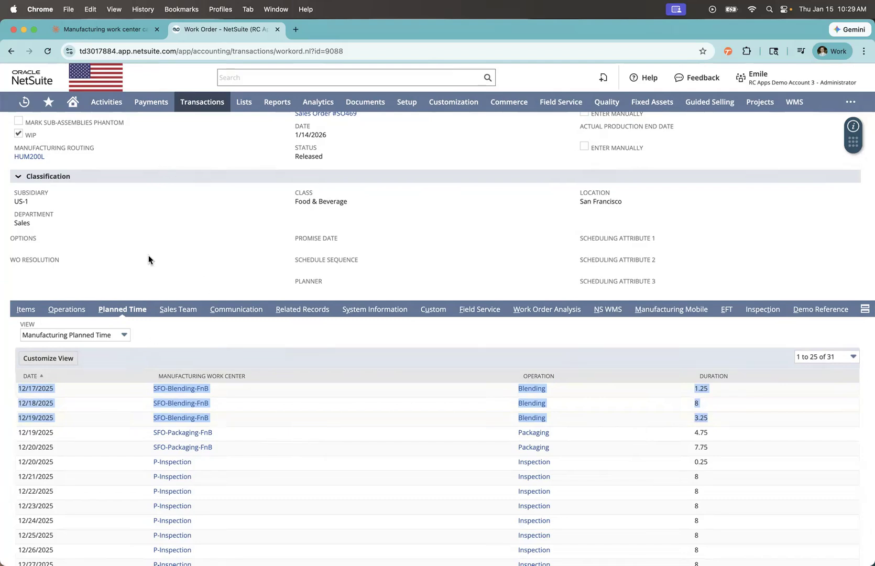
- Return to the Claude capacity dashboard and examine the SFO-Blending-FnB and SFO-Packaging-MED utilization percentages and the SFO-Inspection-MED hours
{"action": "left_click", "coordinate": [91, 30]}
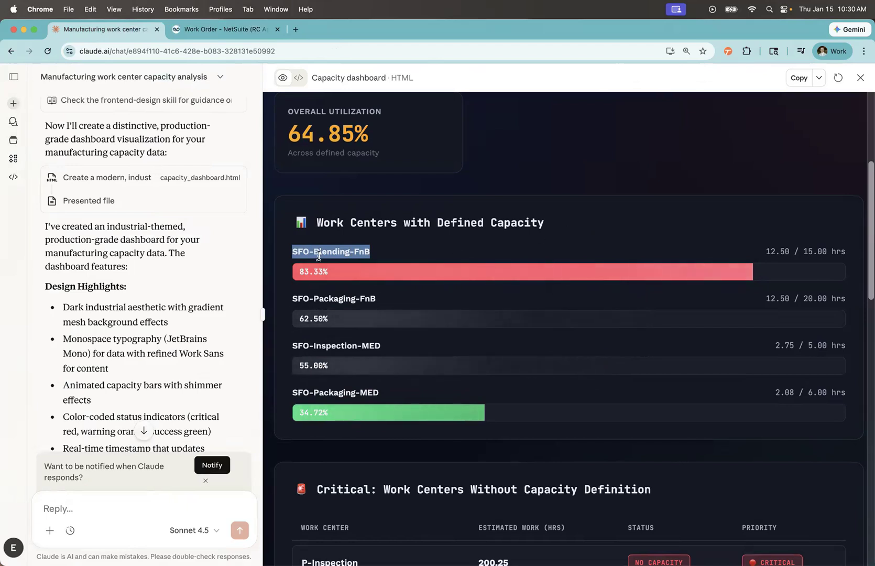
{"action": "left_click_drag", "start_coordinate": [300, 271], "coordinate": [327, 270]}
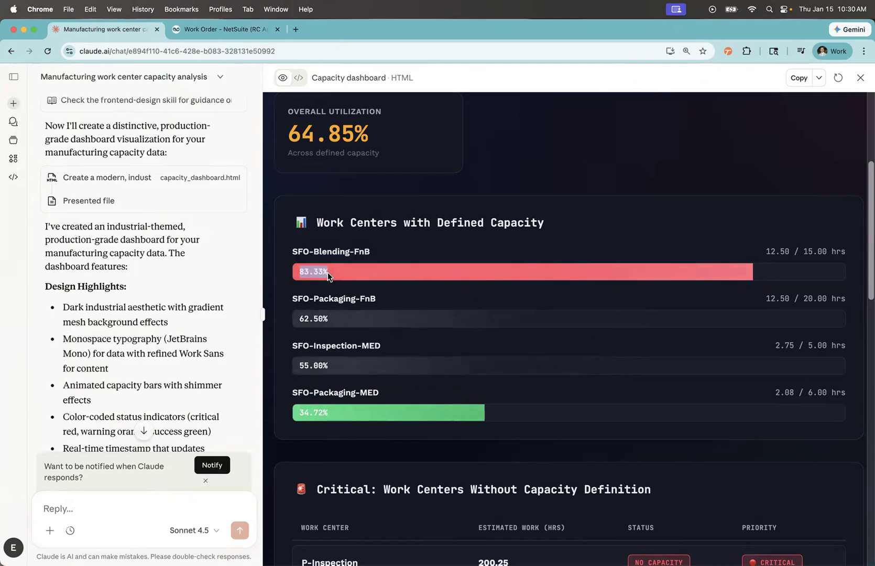
{"action": "left_click_drag", "start_coordinate": [333, 415], "coordinate": [300, 413]}
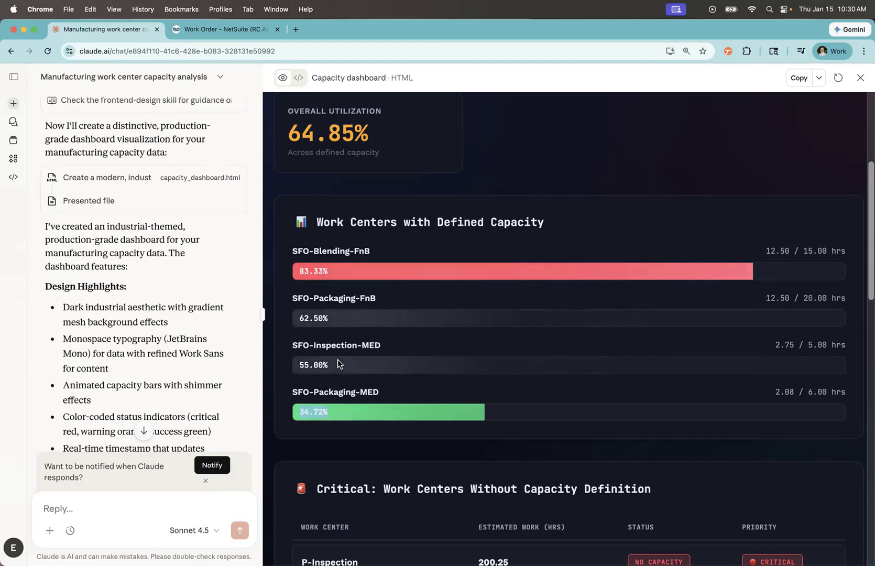
{"action": "left_click_drag", "start_coordinate": [776, 347], "coordinate": [851, 349]}
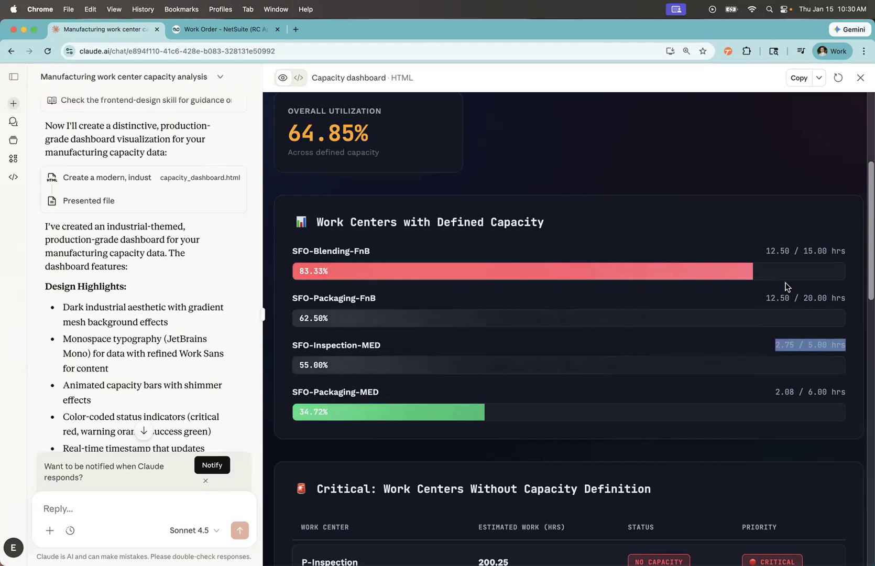
- Review the estimated work, status and priority of the work centers without a capacity definition
{"action": "scroll", "coordinate": [532, 361], "scroll_direction": "down", "scroll_amount": 3}
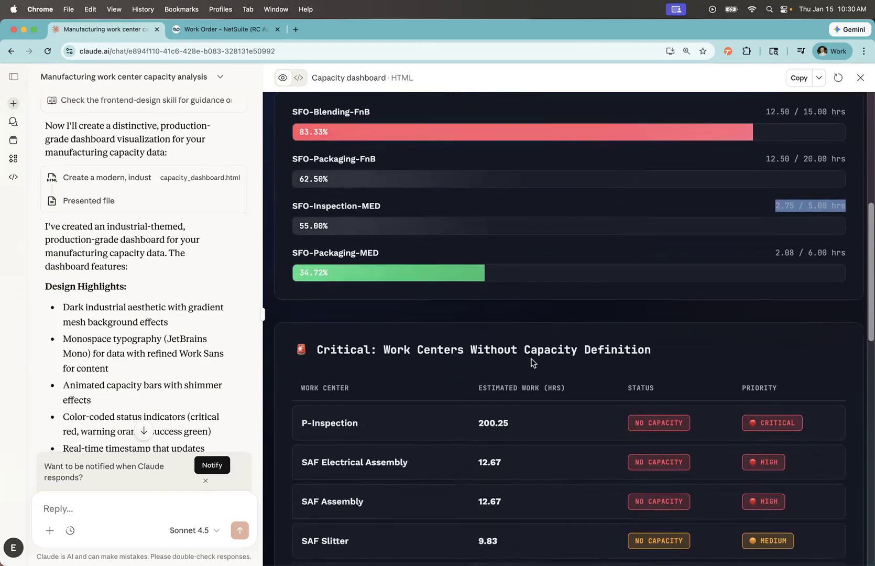
{"action": "scroll", "coordinate": [420, 323], "scroll_direction": "down", "scroll_amount": 2}
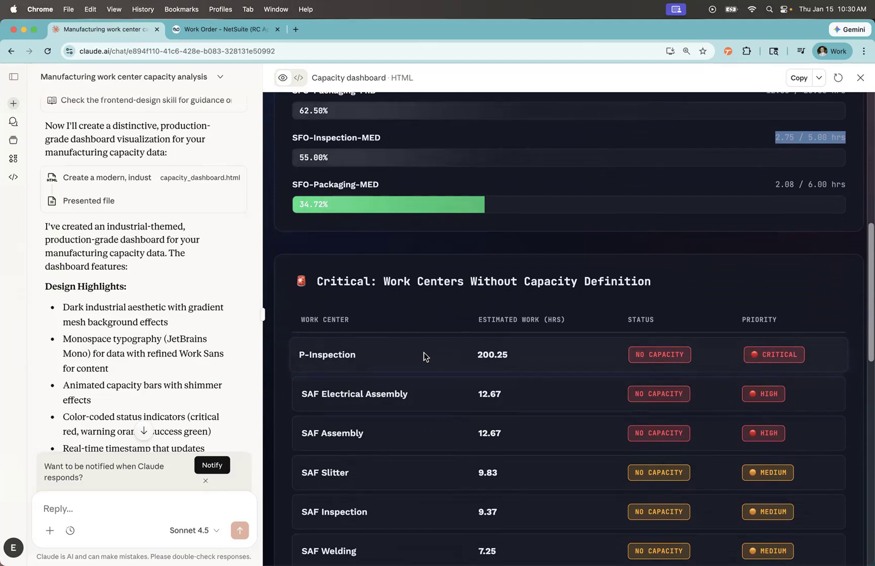
{"action": "scroll", "coordinate": [427, 351], "scroll_direction": "down", "scroll_amount": 4}
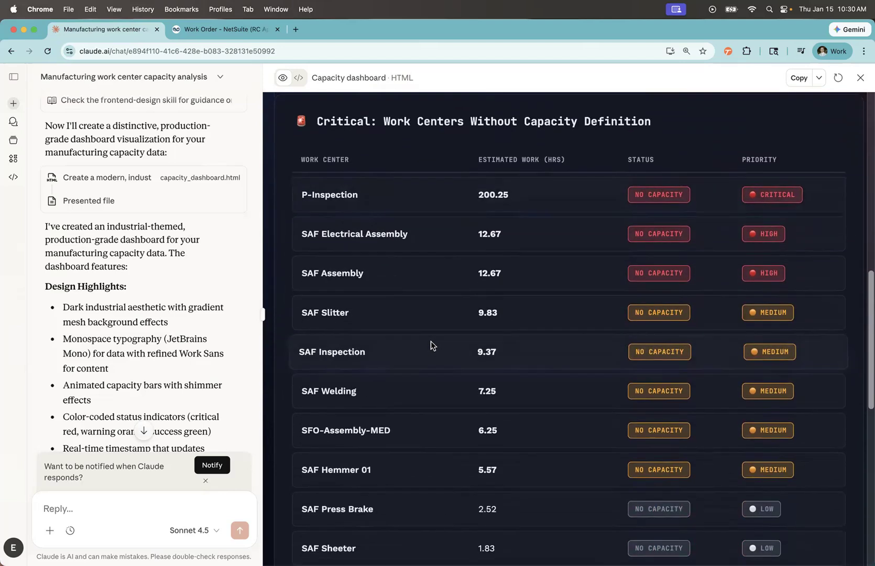
{"action": "scroll", "coordinate": [408, 344], "scroll_direction": "down", "scroll_amount": 4}
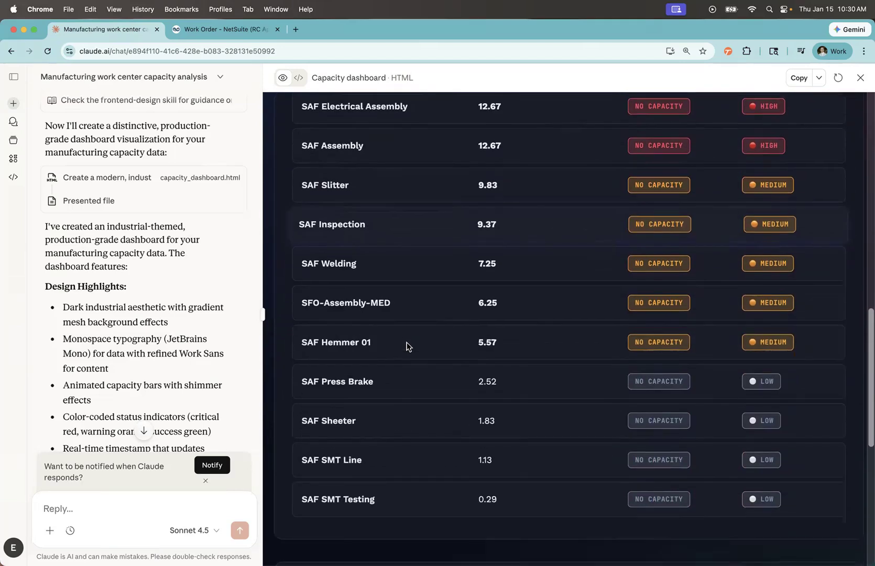
- Review the Immediate Action Items, highlighting SFO-Blending-FnB and its remaining hours, and return to the defined-capacity section
{"action": "scroll", "coordinate": [404, 344], "scroll_direction": "down", "scroll_amount": 2}
{"action": "scroll", "coordinate": [404, 342], "scroll_direction": "down", "scroll_amount": 5}
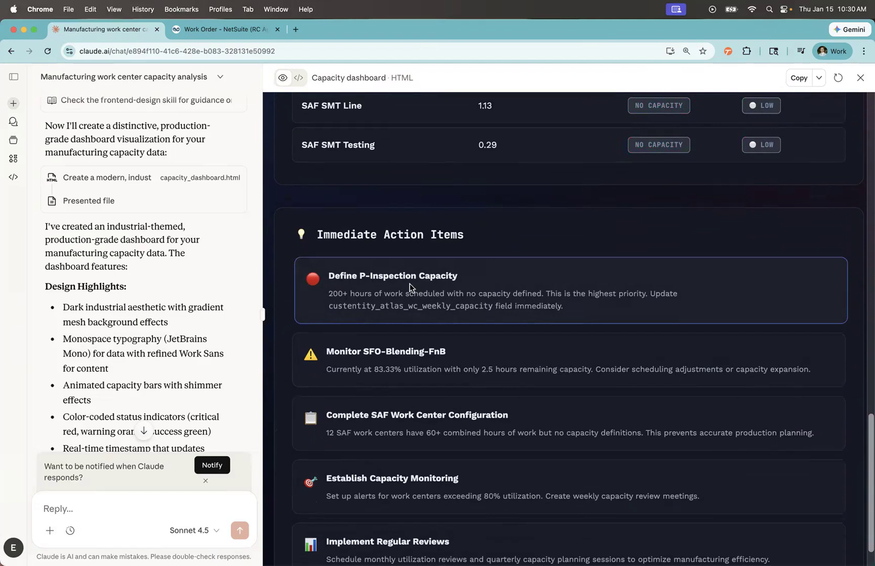
{"action": "scroll", "coordinate": [409, 289], "scroll_direction": "down", "scroll_amount": 1}
{"action": "left_click_drag", "start_coordinate": [366, 312], "coordinate": [464, 318]}
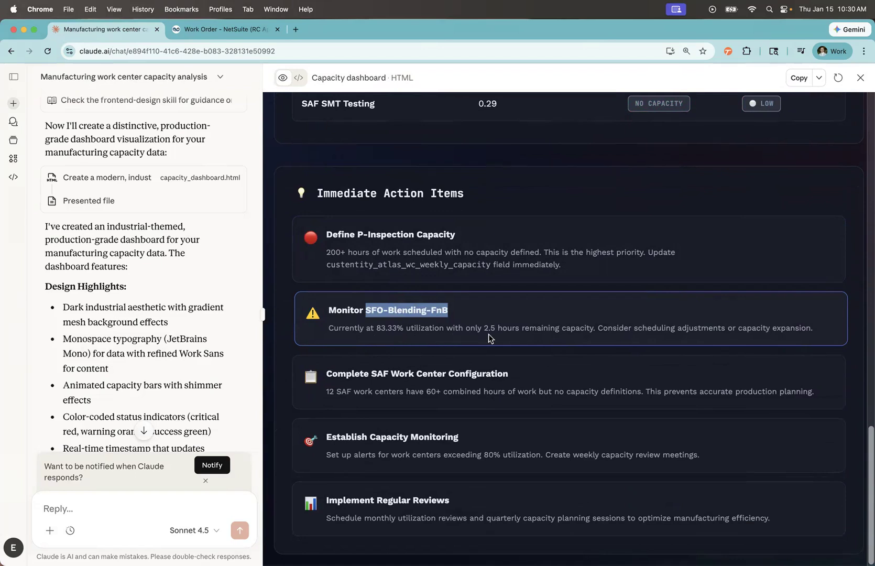
{"action": "left_click_drag", "start_coordinate": [483, 328], "coordinate": [552, 330]}
{"action": "left_click", "coordinate": [645, 339]}
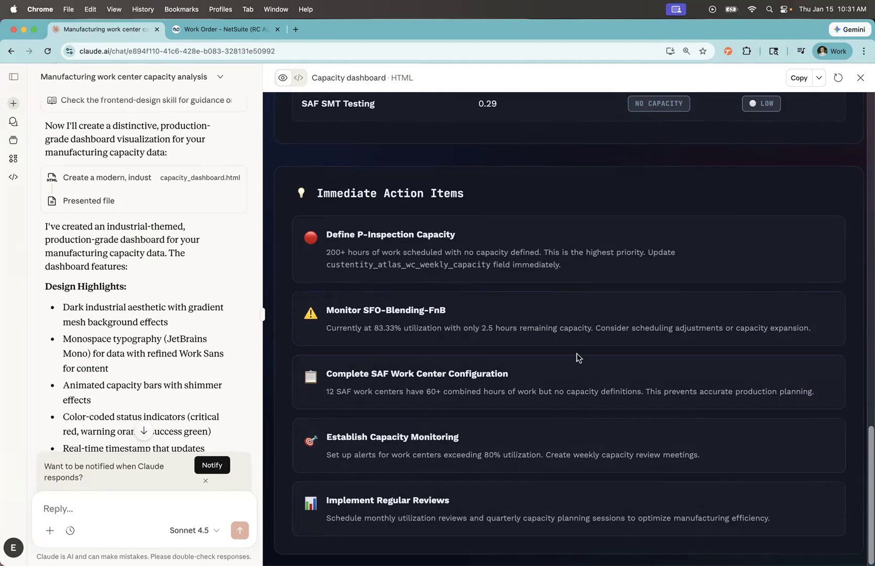
{"action": "scroll", "coordinate": [566, 335], "scroll_direction": "up", "scroll_amount": 20}
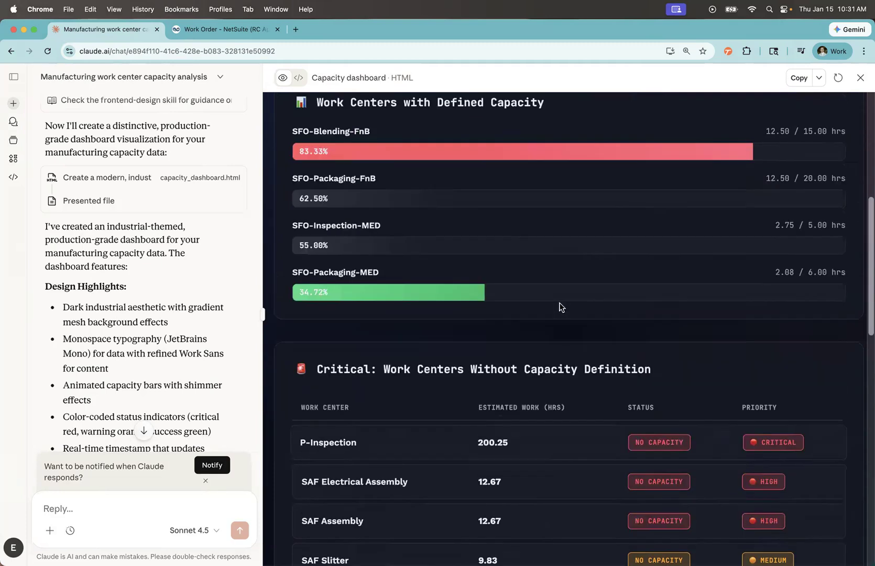